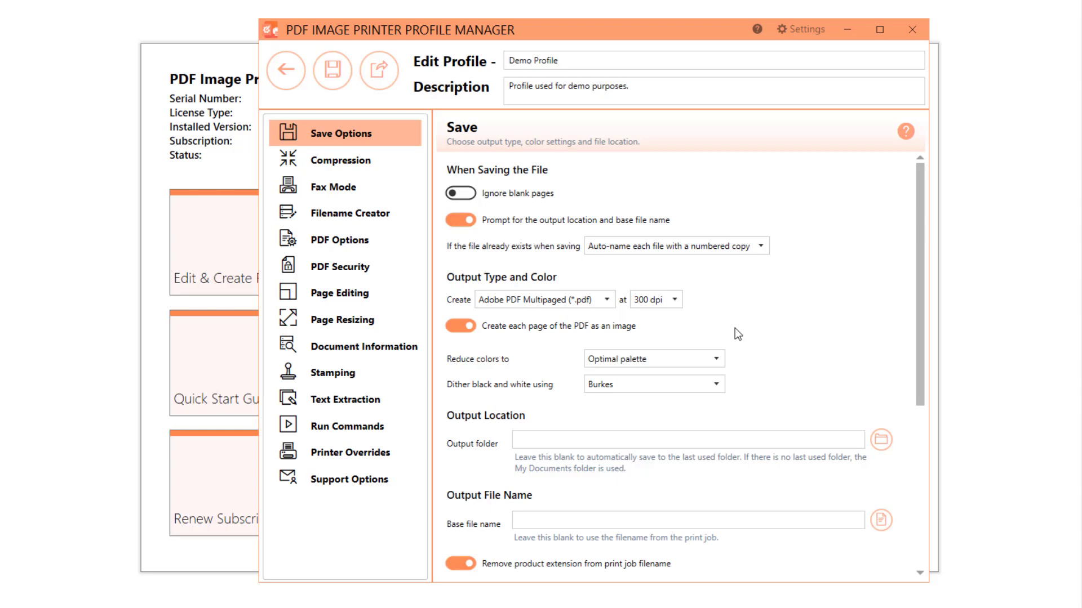
{"action": "left_click", "coordinate": [716, 358]}
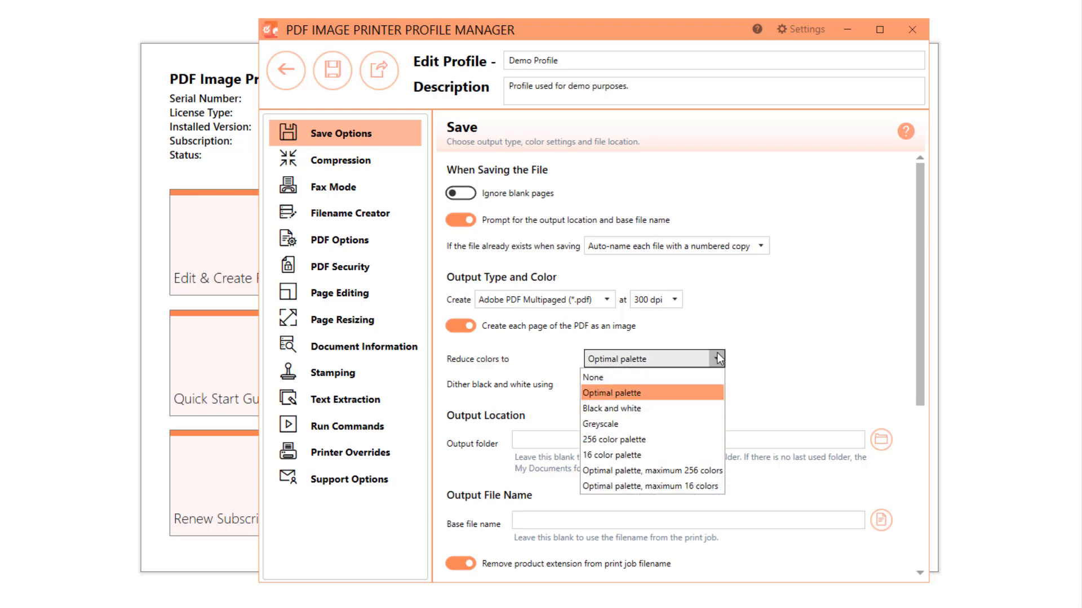
{"action": "left_click", "coordinate": [400, 154]}
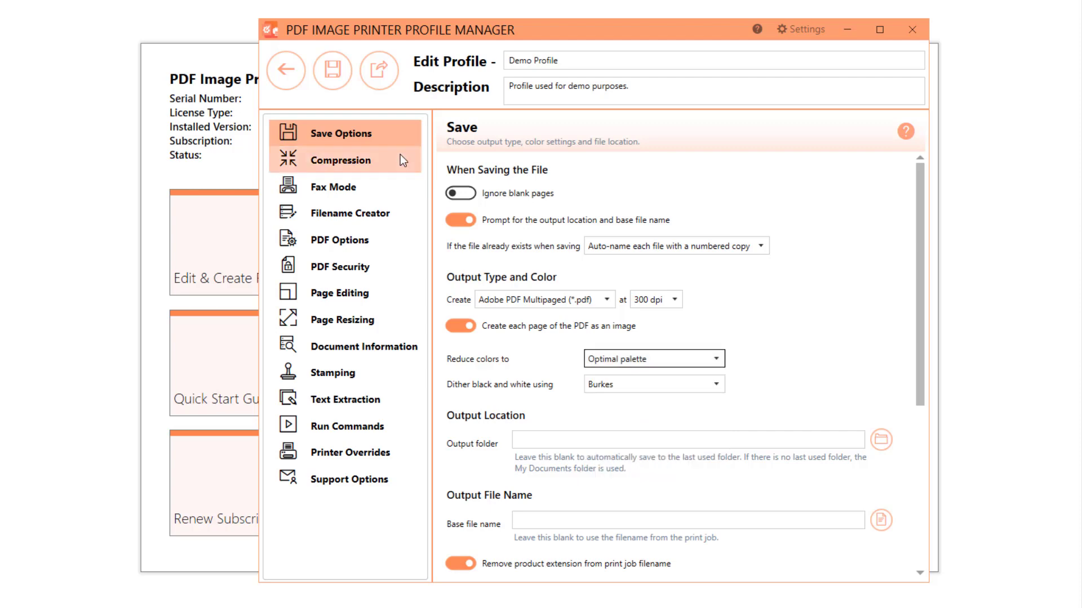
{"action": "left_click", "coordinate": [400, 155]}
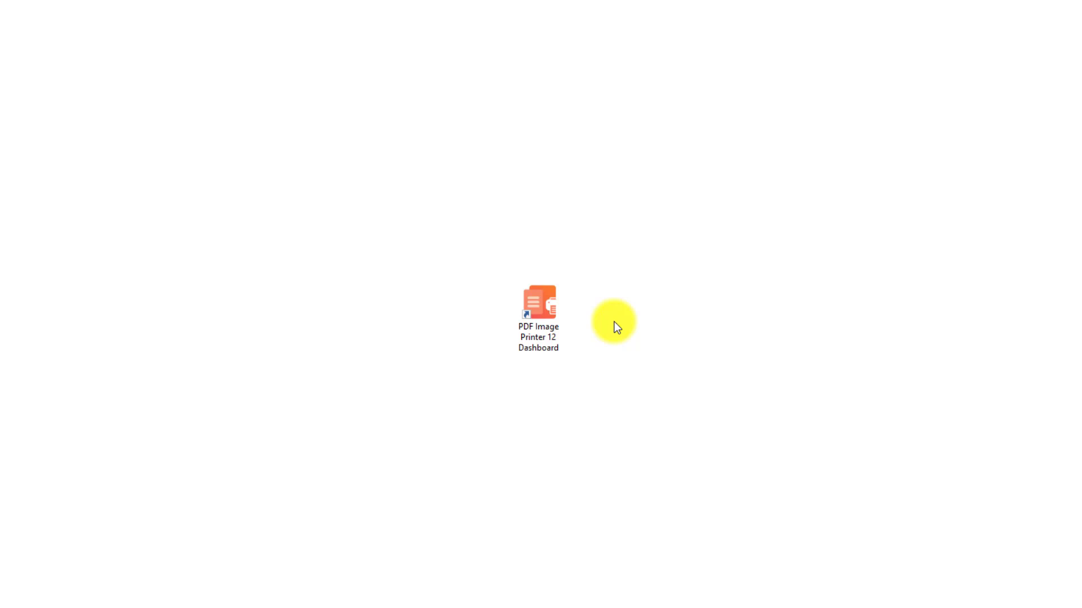
- Open the PDF Image Printer 12 Dashboard from the desktop and create a new profile in the Profile Manager
{"action": "left_click", "coordinate": [541, 307]}
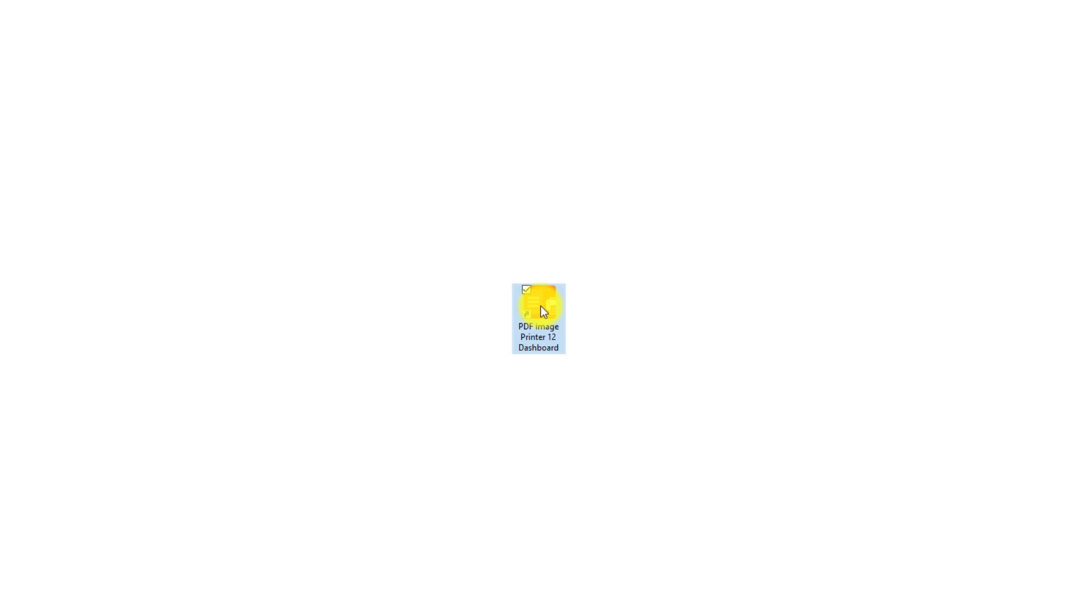
{"action": "double_click", "coordinate": [539, 307]}
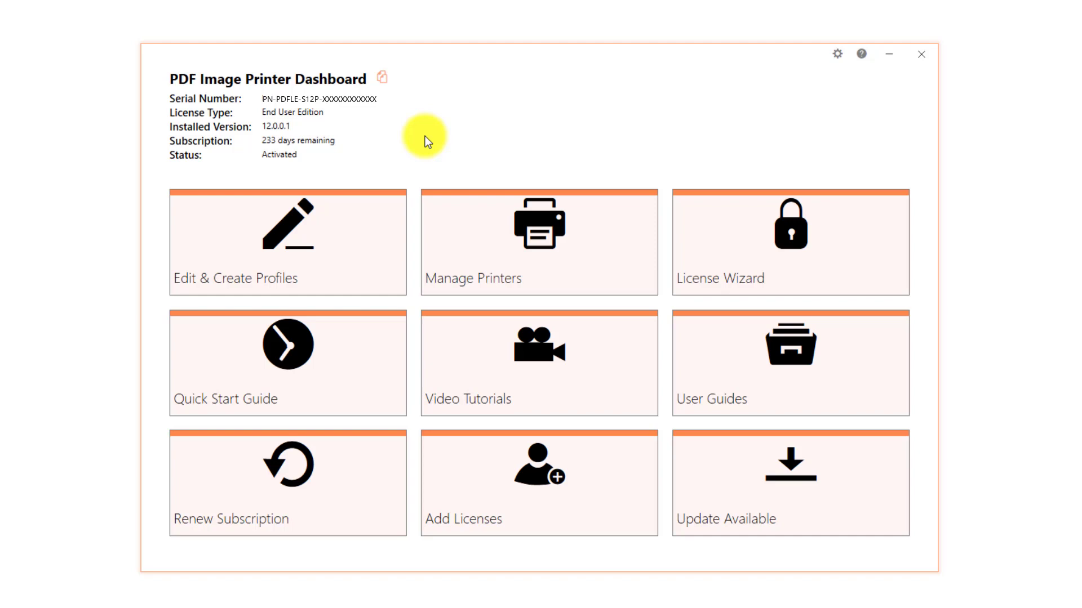
{"action": "left_click", "coordinate": [373, 242]}
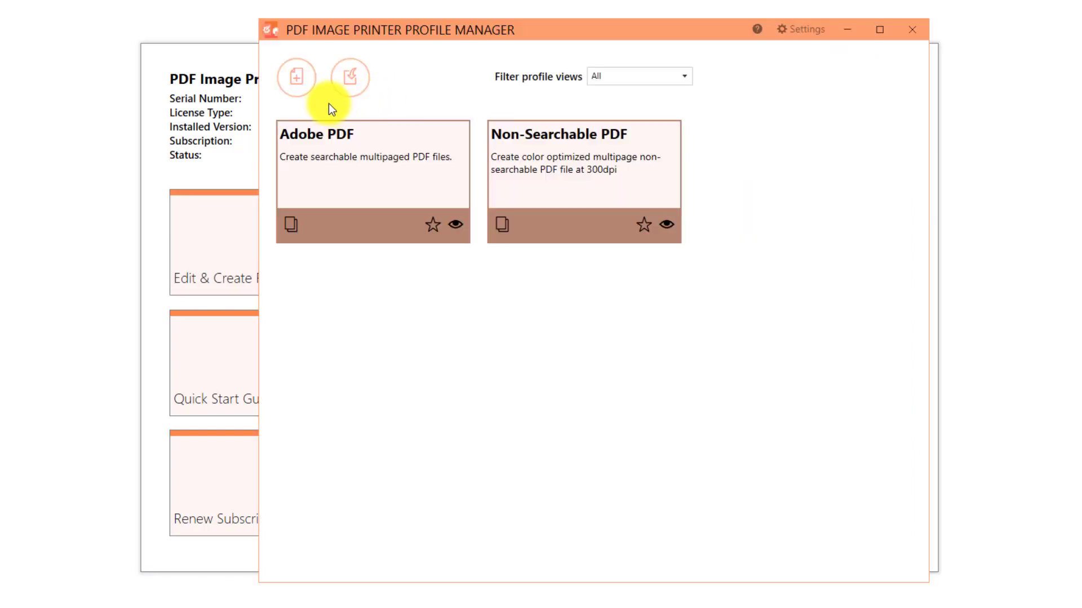
{"action": "left_click", "coordinate": [304, 91]}
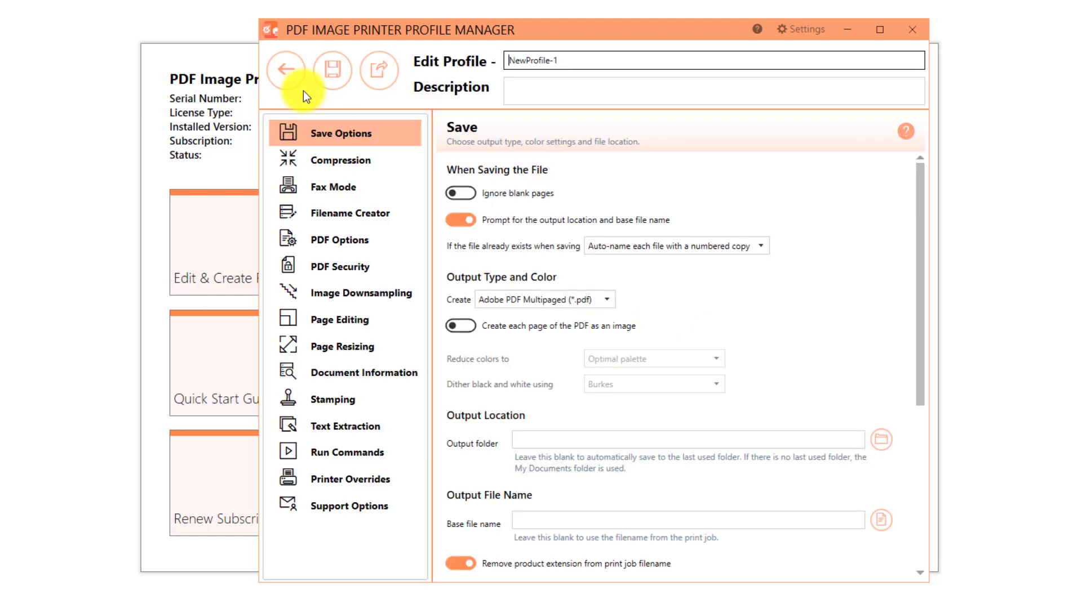
- Name the new profile "Demo Profile" and give it the description "Profile used for demo purposes."
{"action": "left_click", "coordinate": [583, 60]}
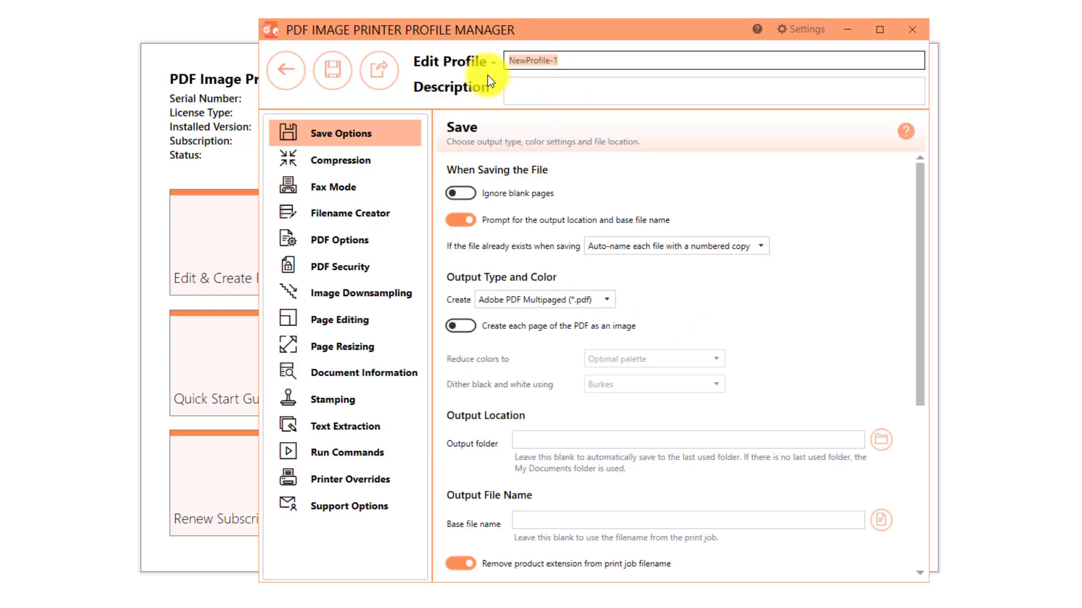
{"action": "type", "text": "Demo Profile"}
{"action": "left_click", "coordinate": [581, 84]}
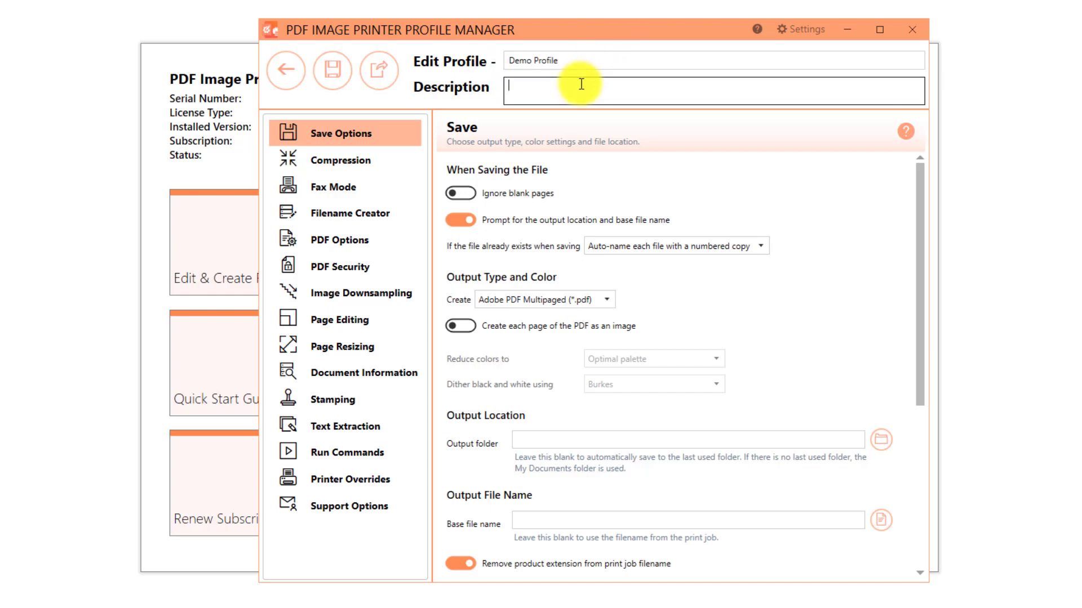
{"action": "type", "text": "Profile used for demo purposes."}
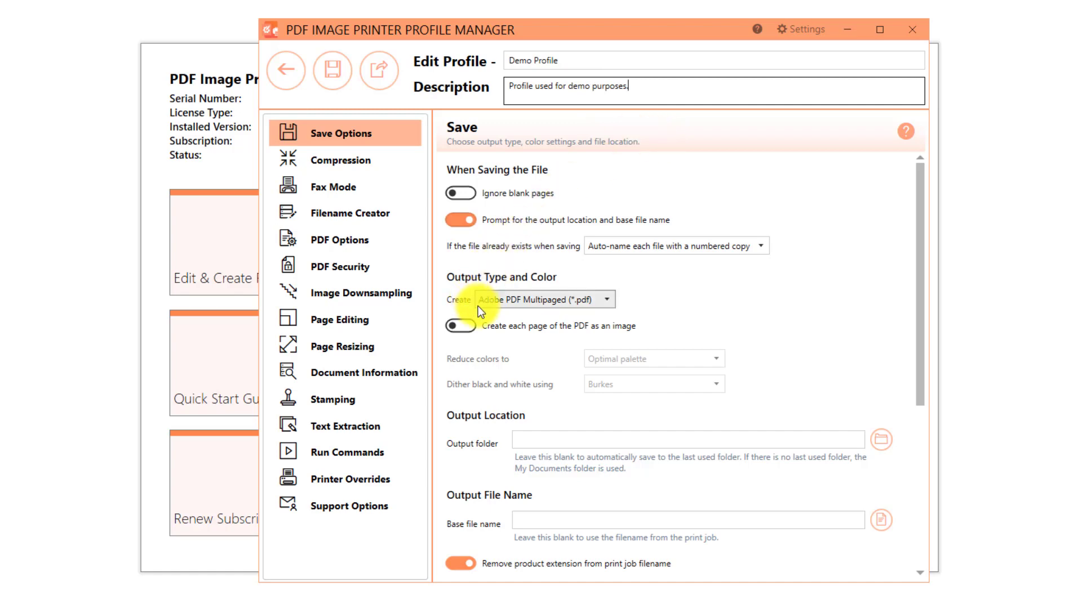
- Enable creating each page of the PDF as an image and reduce colors to Black and white
{"action": "left_click", "coordinate": [466, 328]}
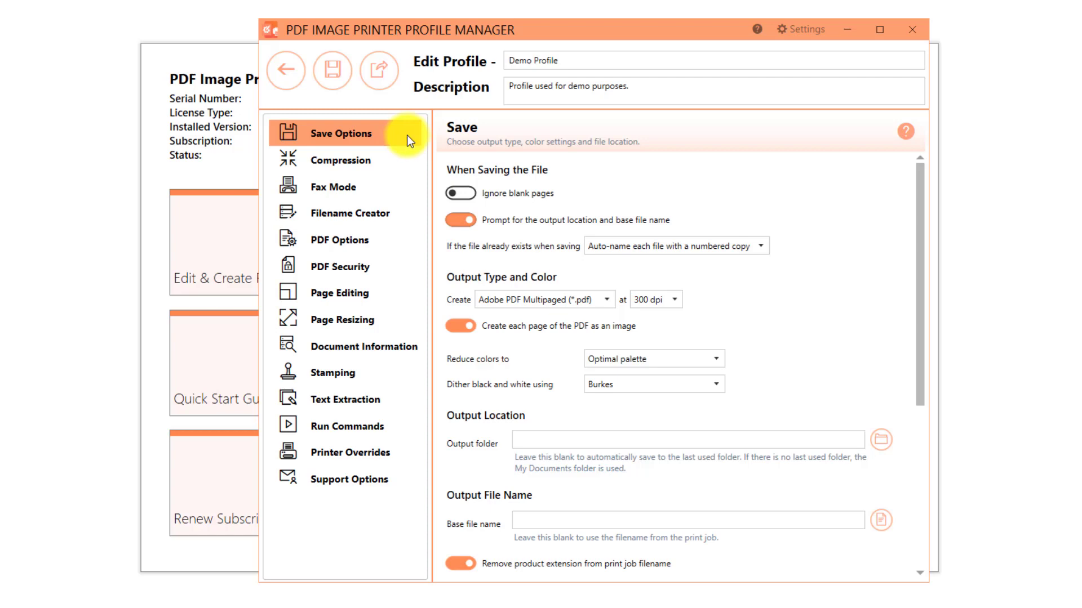
{"action": "left_click", "coordinate": [713, 360]}
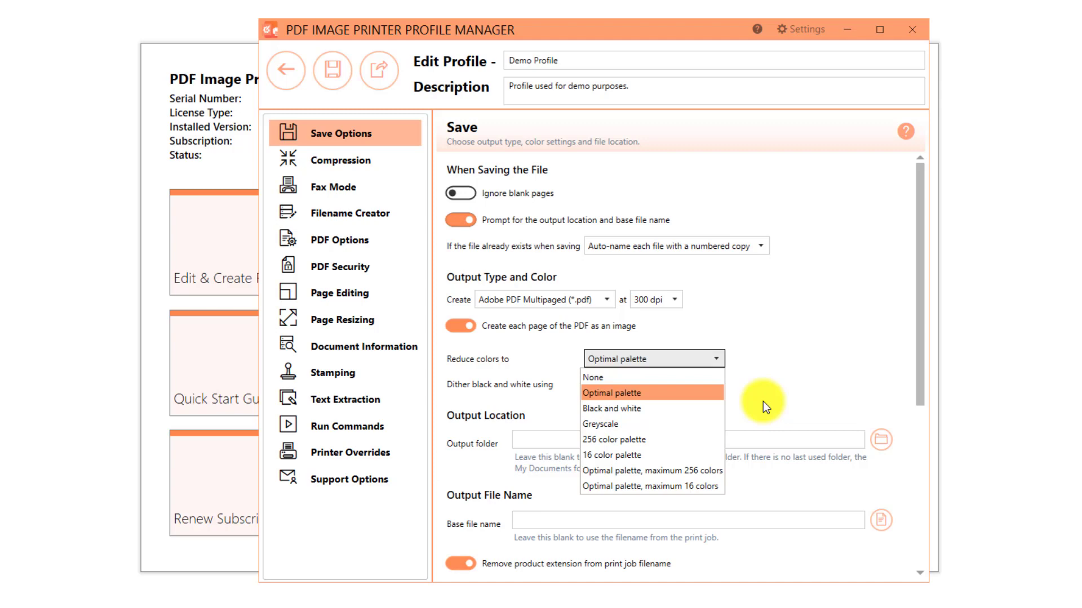
{"action": "left_click", "coordinate": [697, 418]}
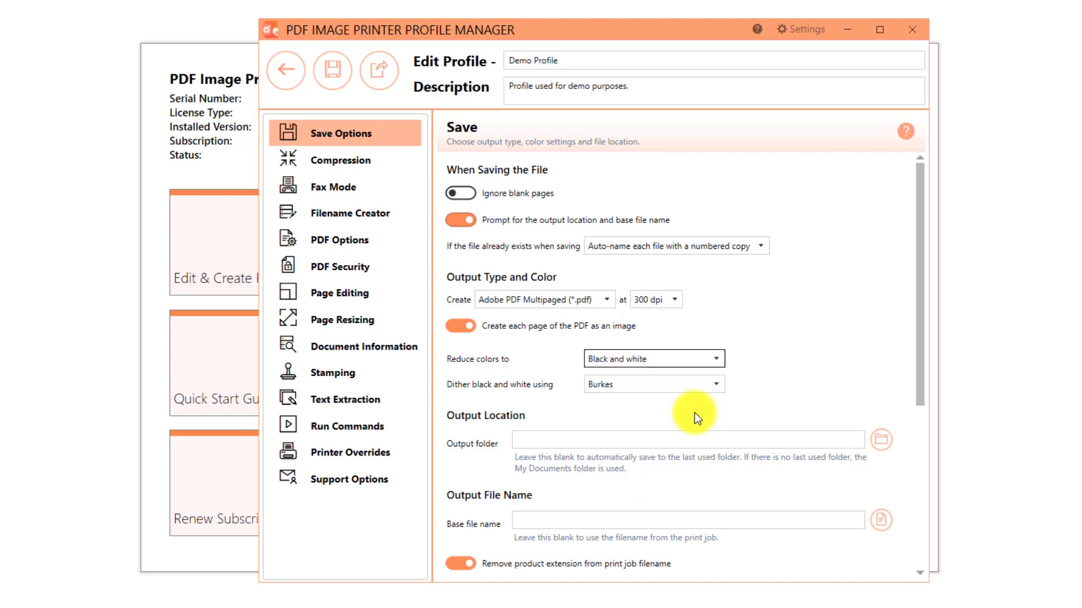
- Check the available black and white dithering methods and set the color reduction back to Optimal palette
{"action": "left_click", "coordinate": [715, 390]}
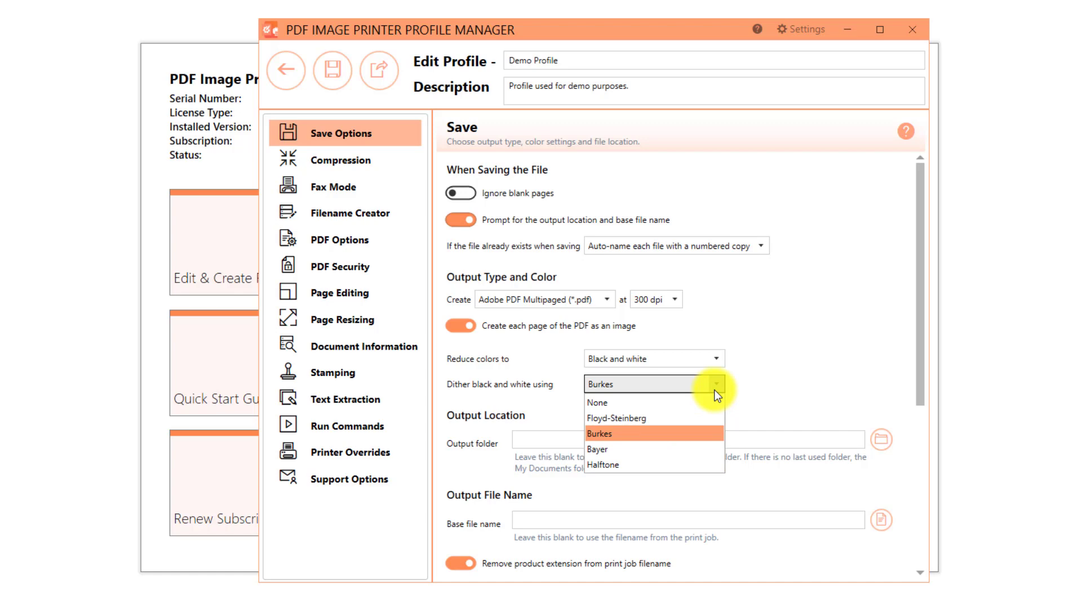
{"action": "left_click", "coordinate": [715, 390]}
{"action": "left_click", "coordinate": [715, 364]}
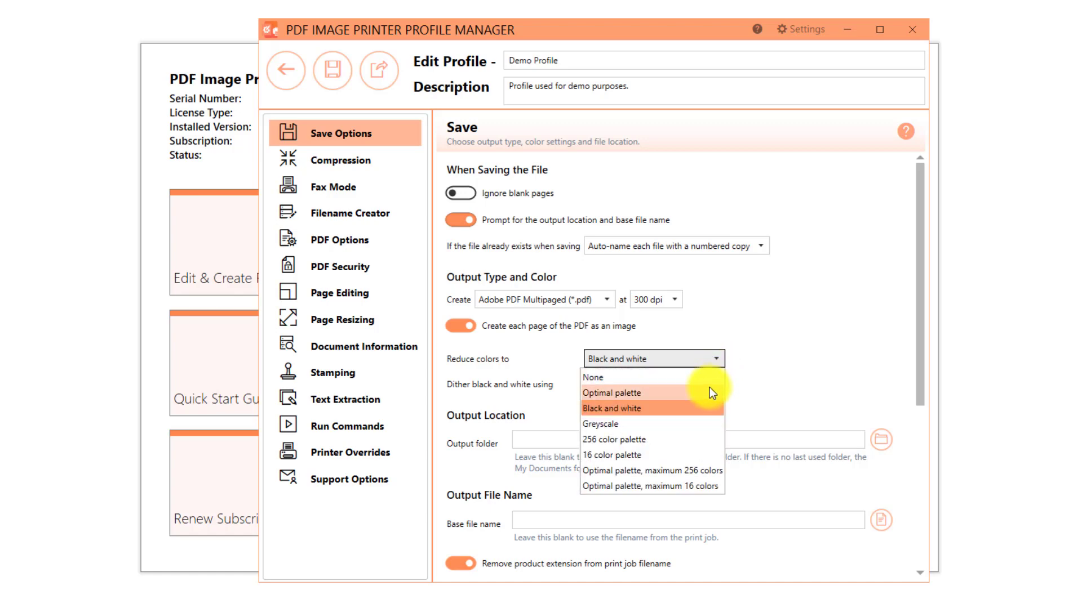
{"action": "left_click", "coordinate": [708, 391]}
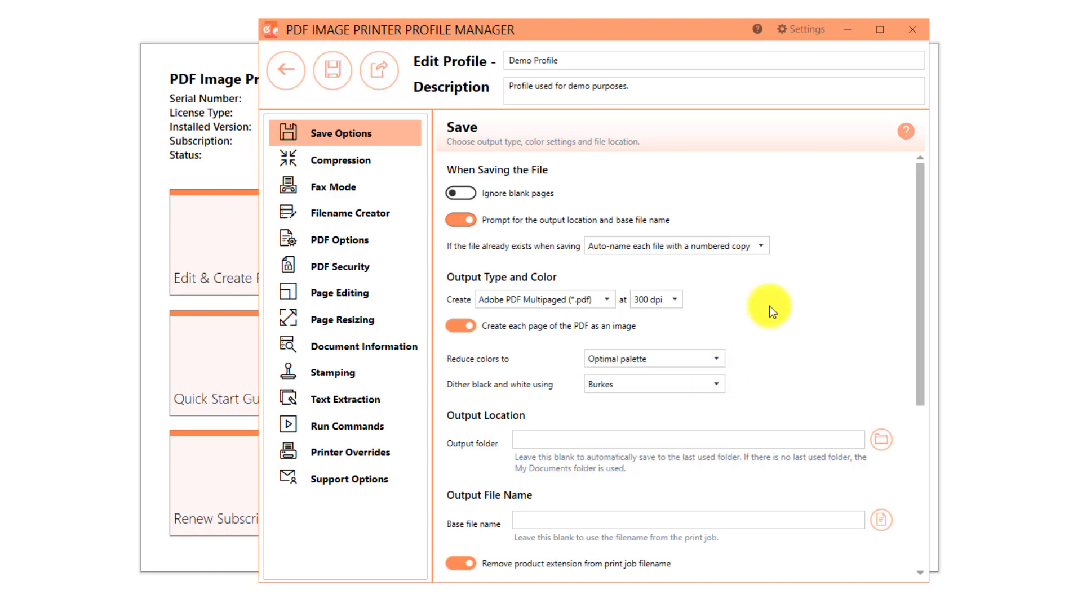
- Turn compressed PDF creation off and back on, and view the compression methods offered for color images
{"action": "left_click", "coordinate": [387, 163]}
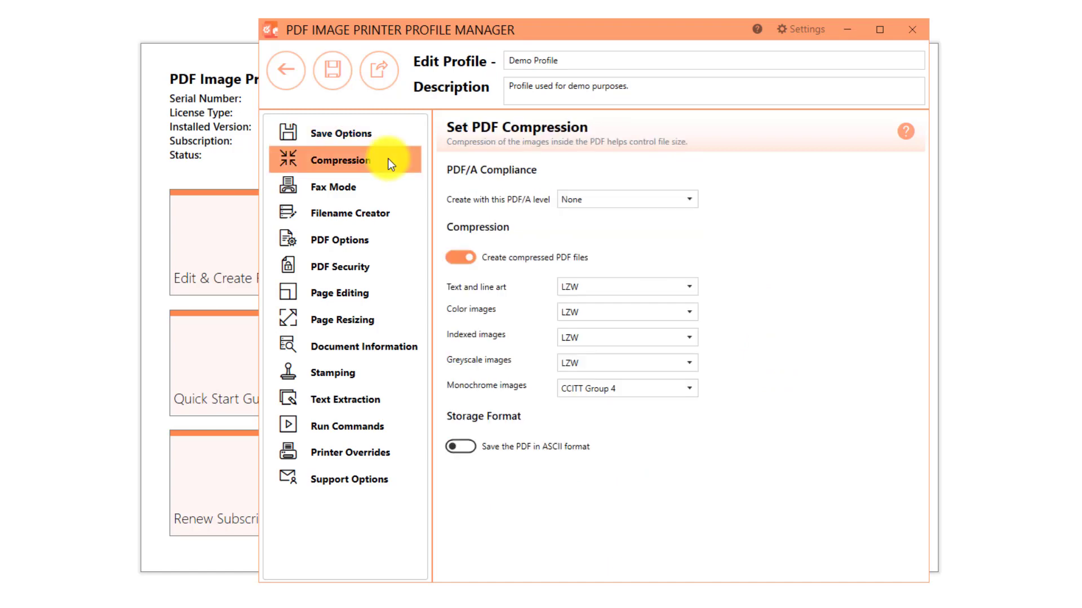
{"action": "left_click", "coordinate": [459, 259]}
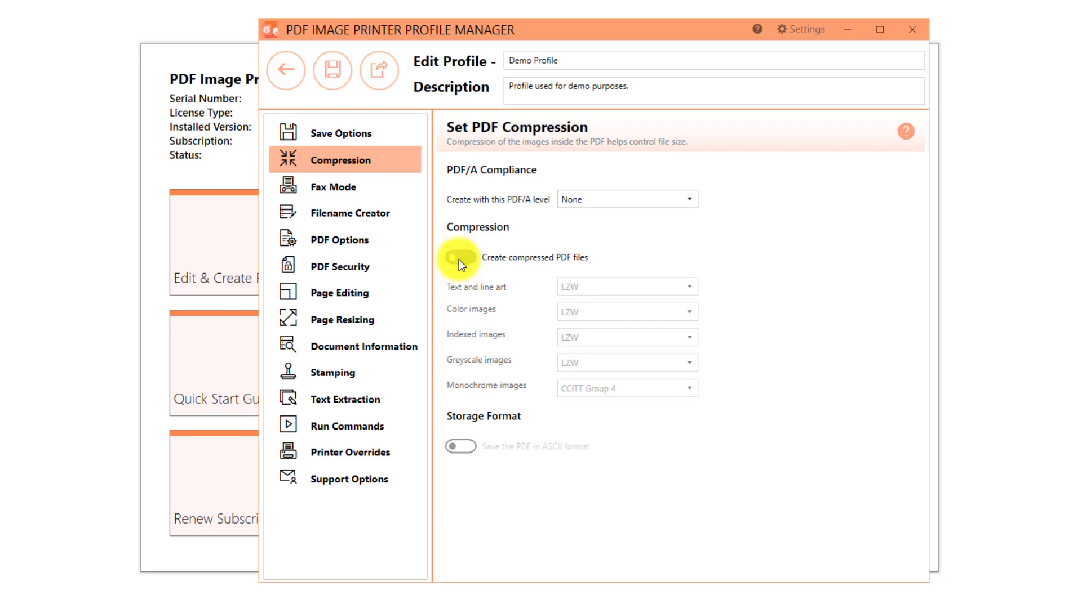
{"action": "left_click", "coordinate": [458, 259]}
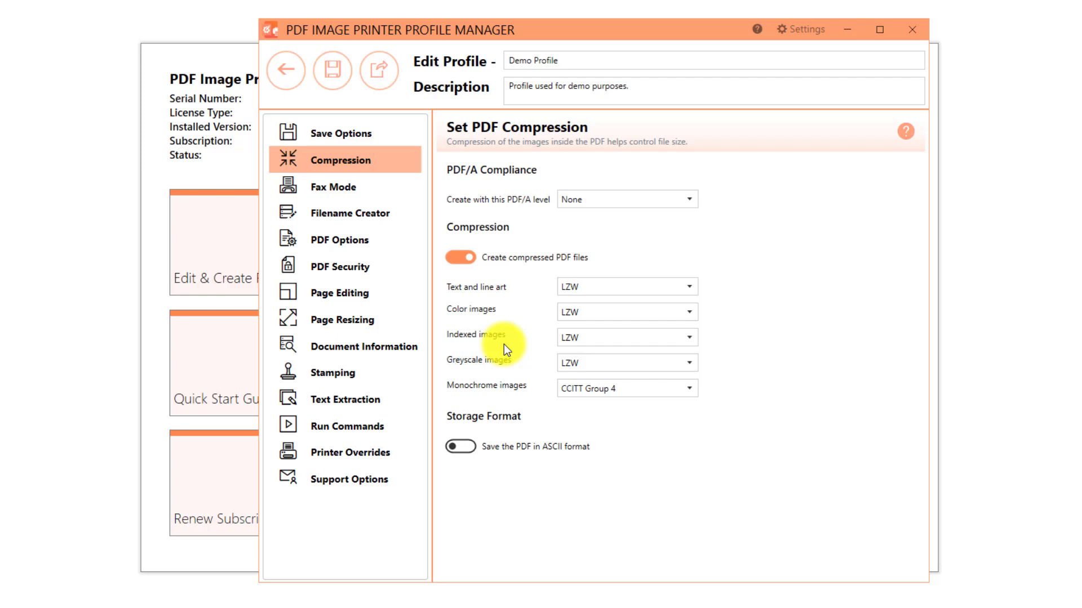
{"action": "left_click", "coordinate": [596, 316]}
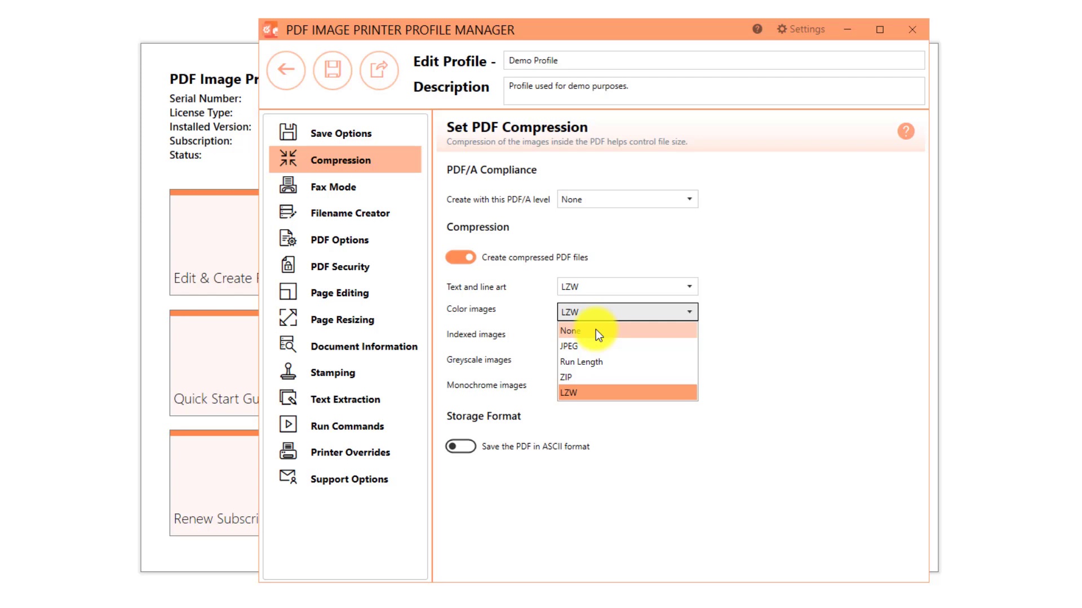
{"action": "left_click", "coordinate": [783, 344]}
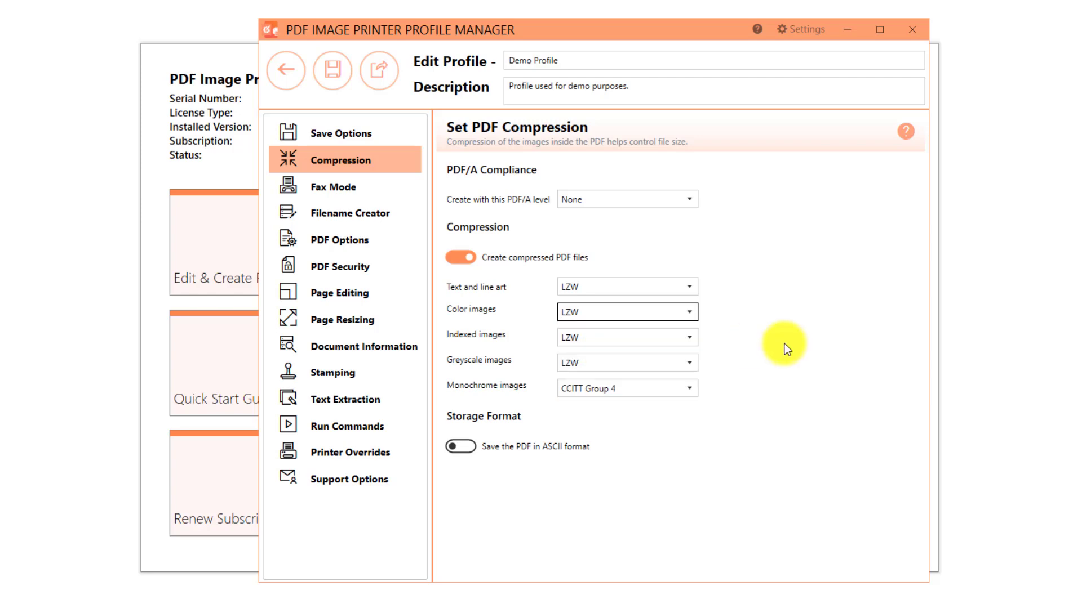
- Return to the profile's save options and view the resolution choices for the multipaged PDF output
{"action": "left_click", "coordinate": [399, 135]}
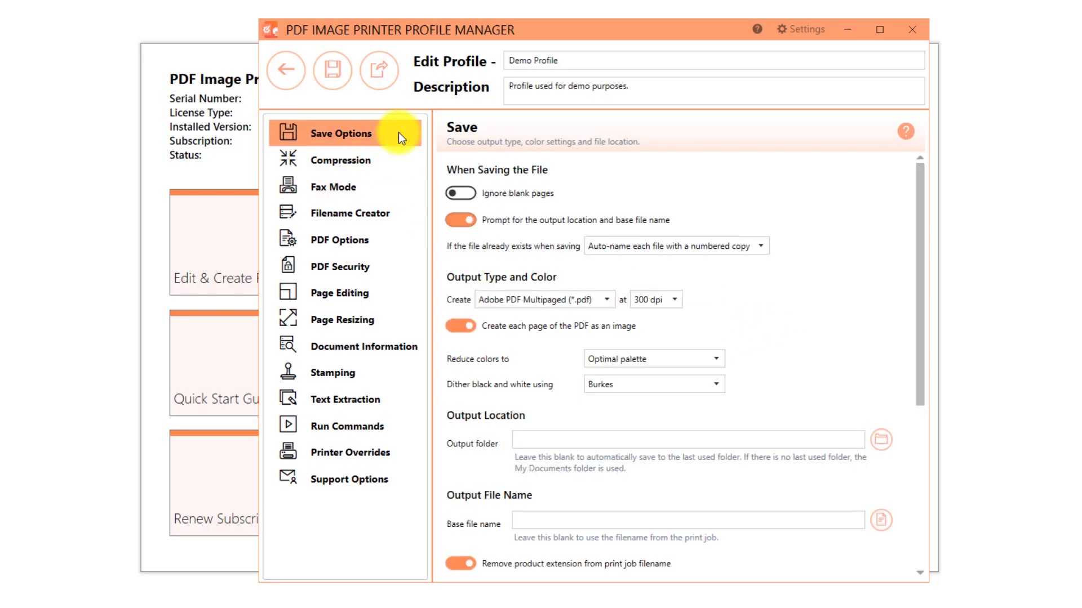
{"action": "left_click", "coordinate": [677, 302]}
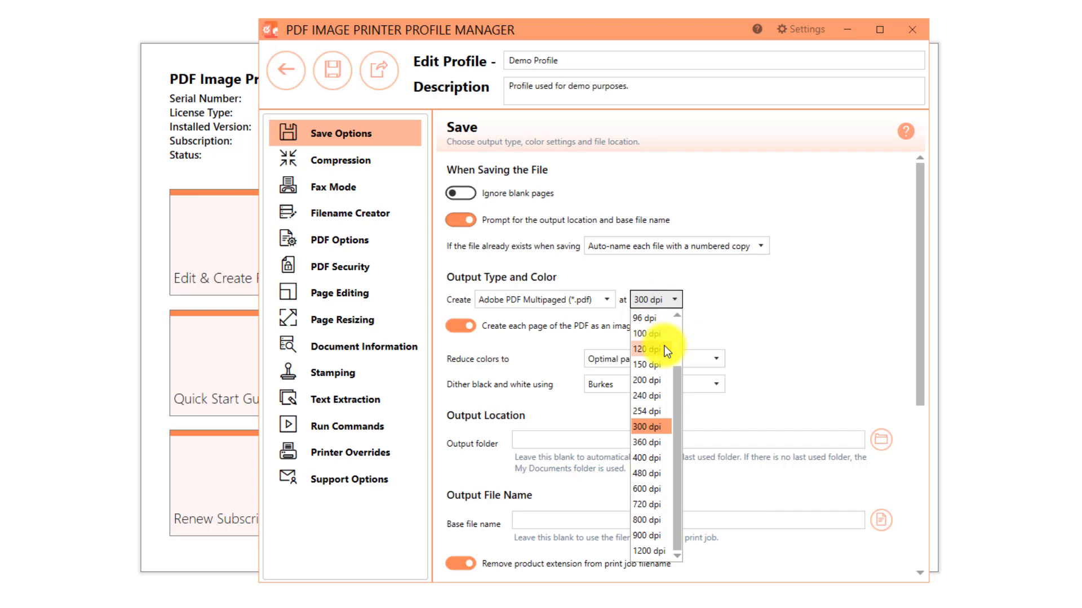
{"action": "left_click", "coordinate": [771, 325]}
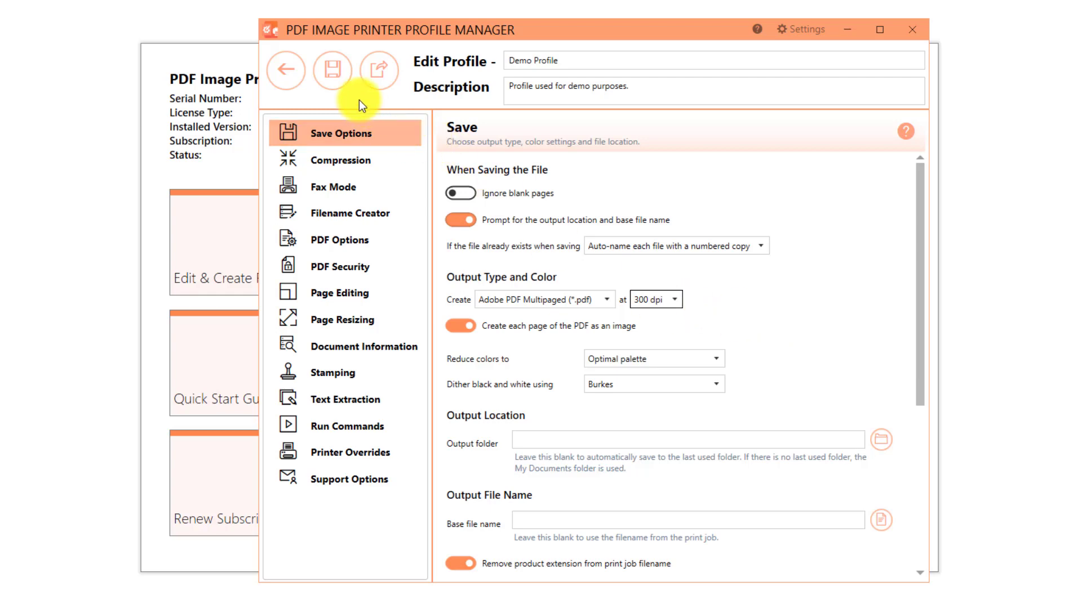
- Save the Demo Profile, return to the profile list and close the Profile Manager
{"action": "left_click", "coordinate": [332, 87]}
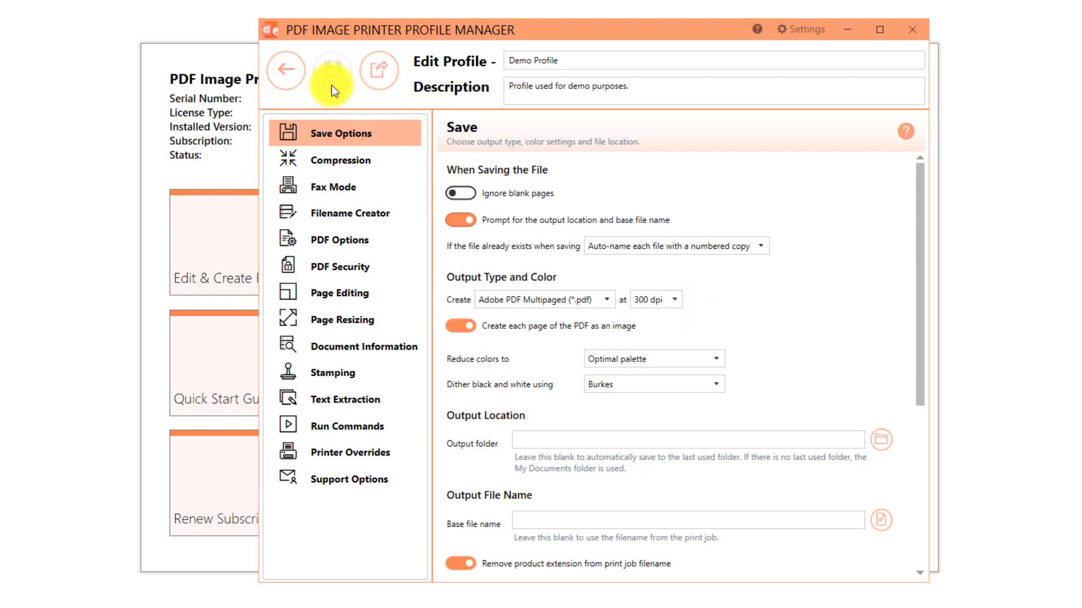
{"action": "left_click", "coordinate": [287, 86]}
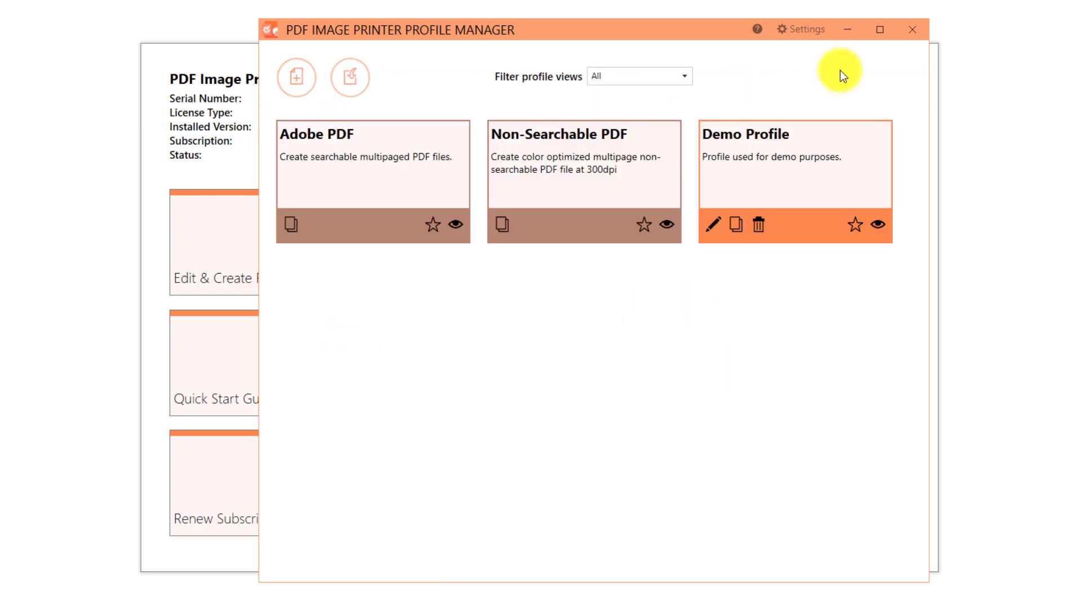
{"action": "left_click", "coordinate": [917, 29]}
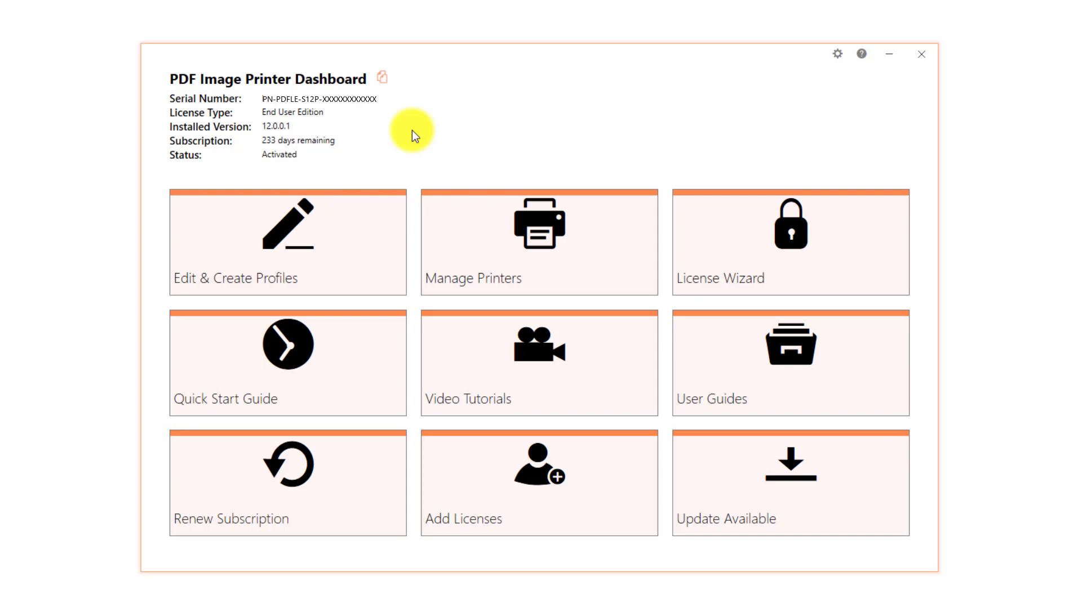
- Assign Demo Profile to the PDF Image Printer 12 printer in Printer Management and save the assignment
{"action": "left_click", "coordinate": [591, 221]}
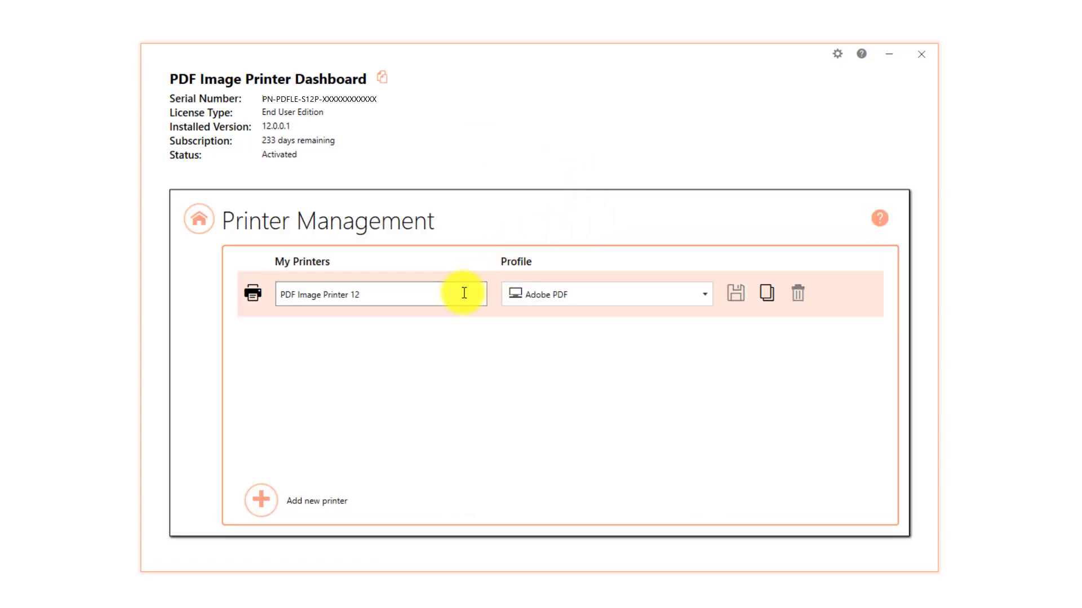
{"action": "left_click", "coordinate": [707, 297]}
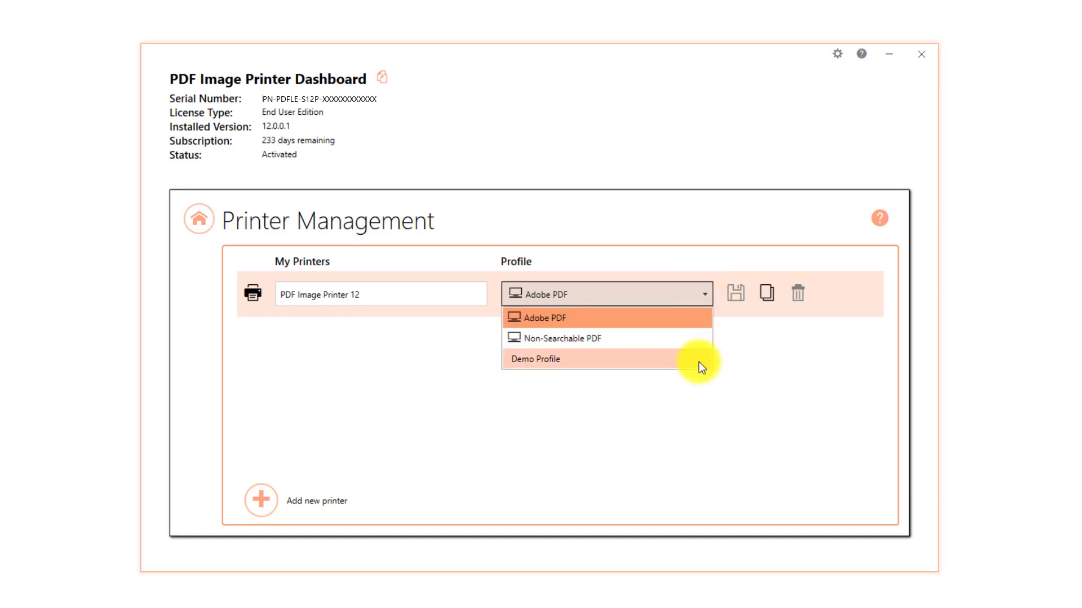
{"action": "left_click", "coordinate": [698, 362]}
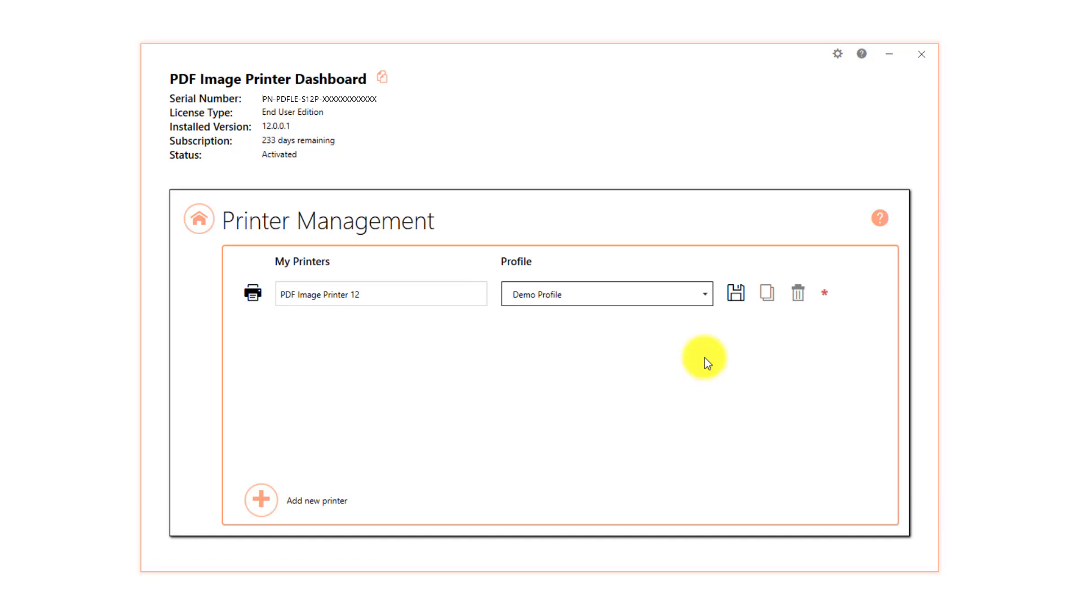
{"action": "left_click", "coordinate": [741, 299]}
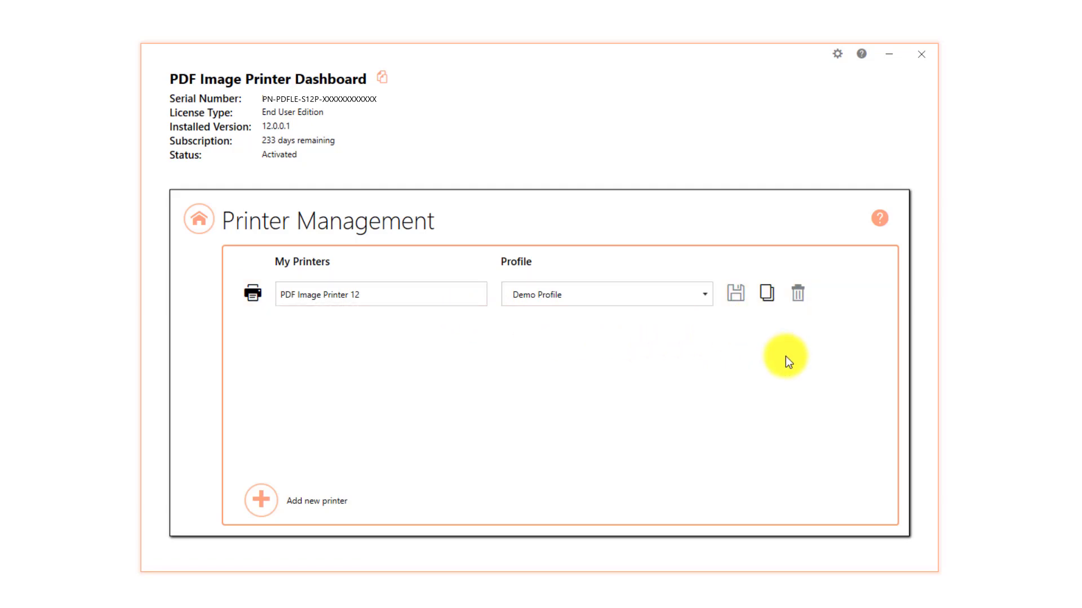
- Leave Printer Management, close the dashboard and clear the selection of its desktop shortcut
{"action": "left_click", "coordinate": [200, 232]}
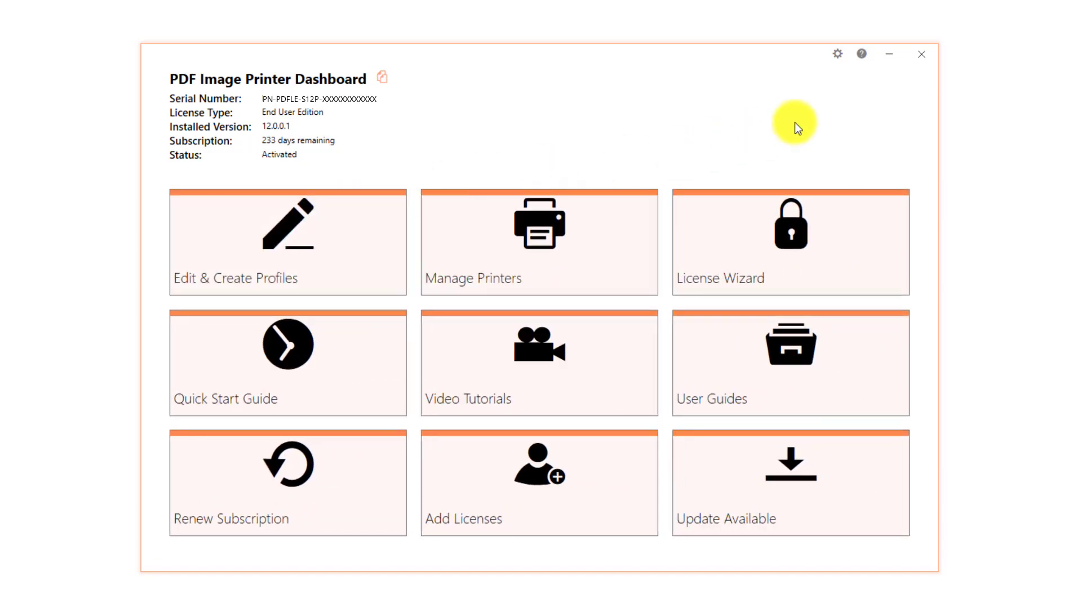
{"action": "left_click", "coordinate": [928, 53]}
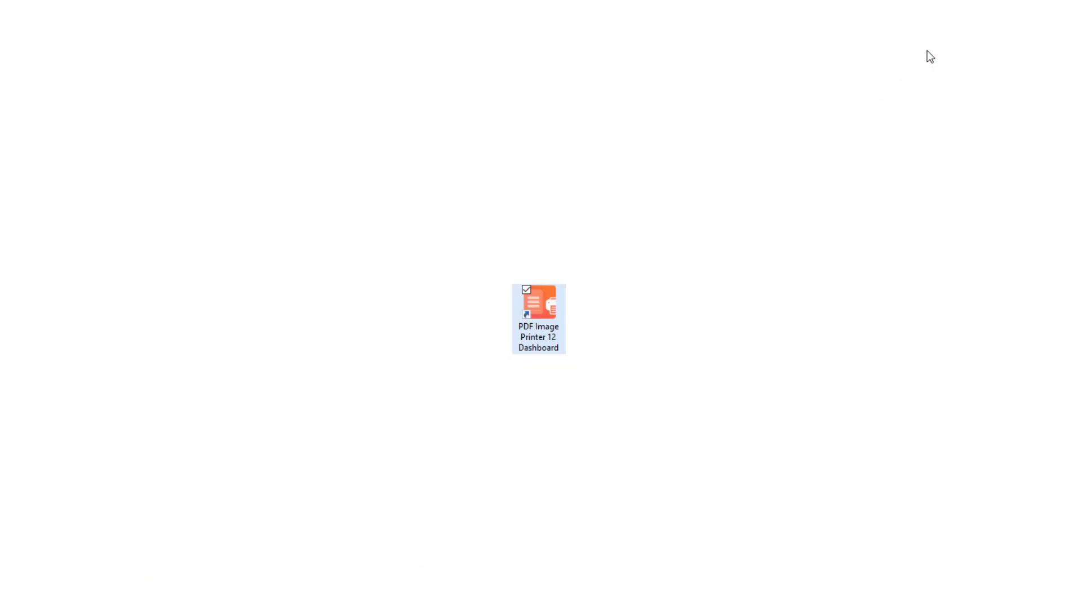
{"action": "left_click", "coordinate": [630, 284]}
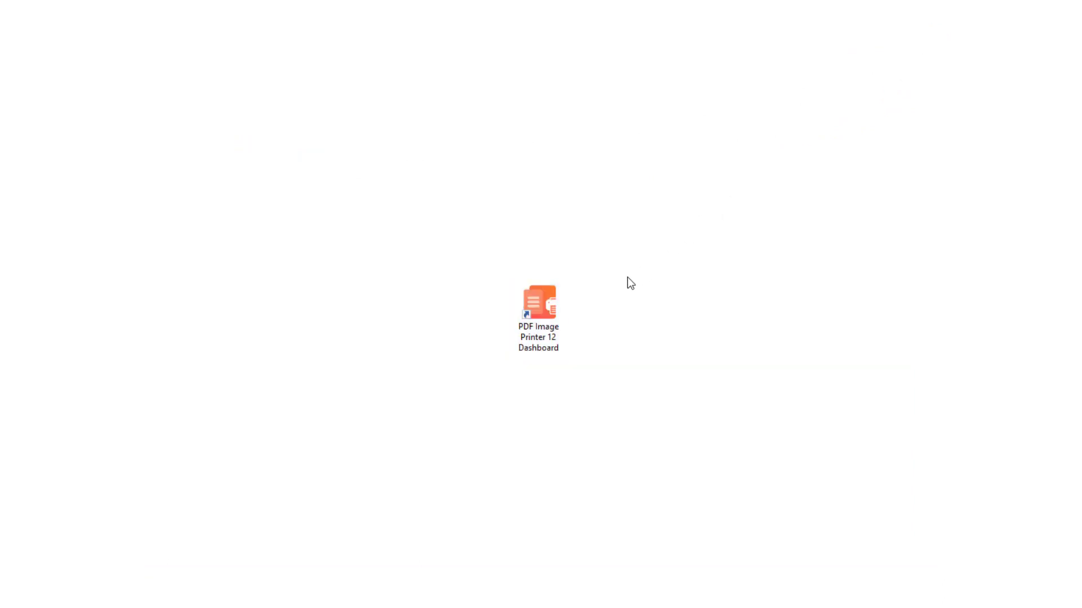